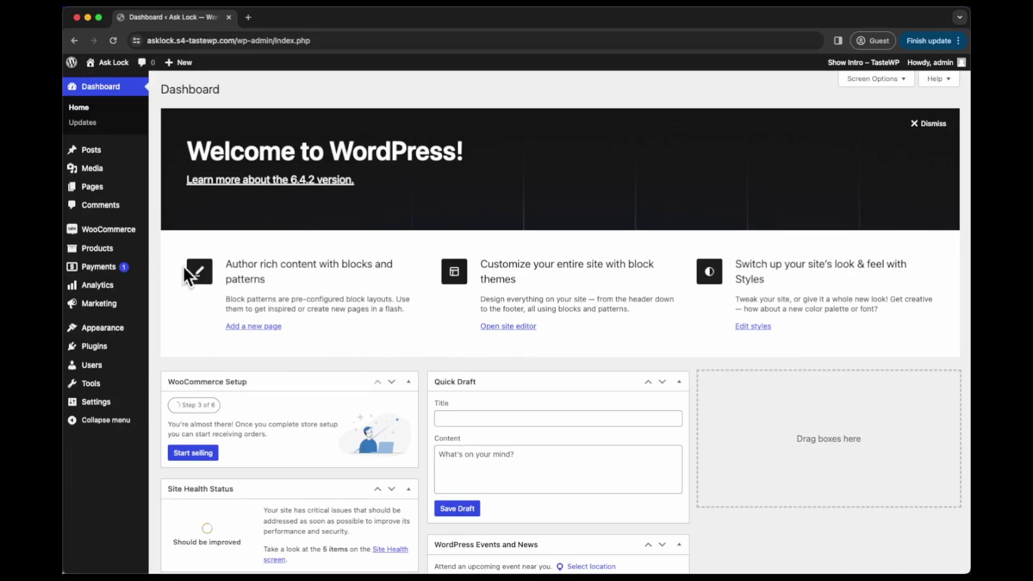
Open the Top Rated Products page for editing from the site's list of pages.
mouse_move(94, 189)
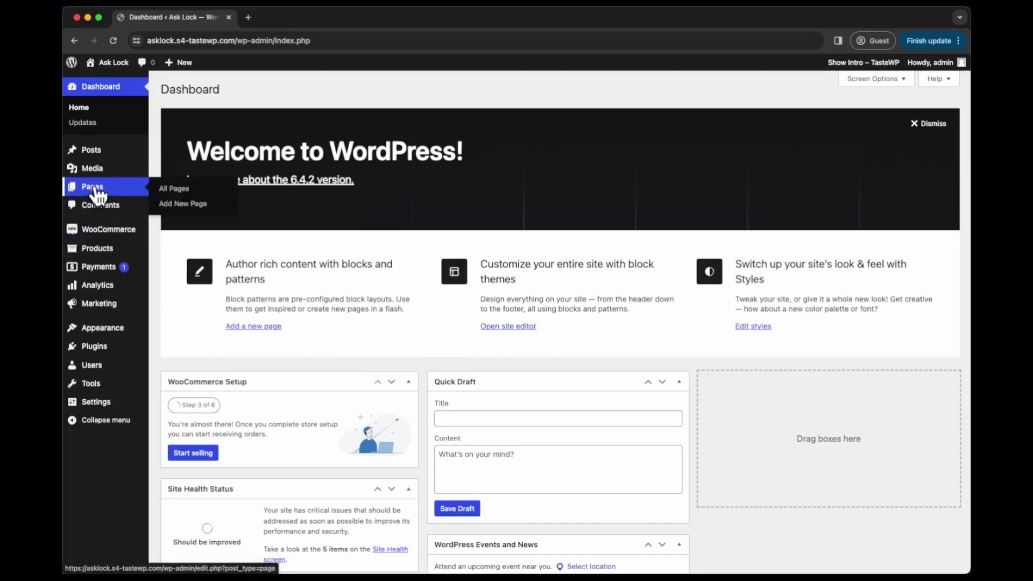
click(96, 188)
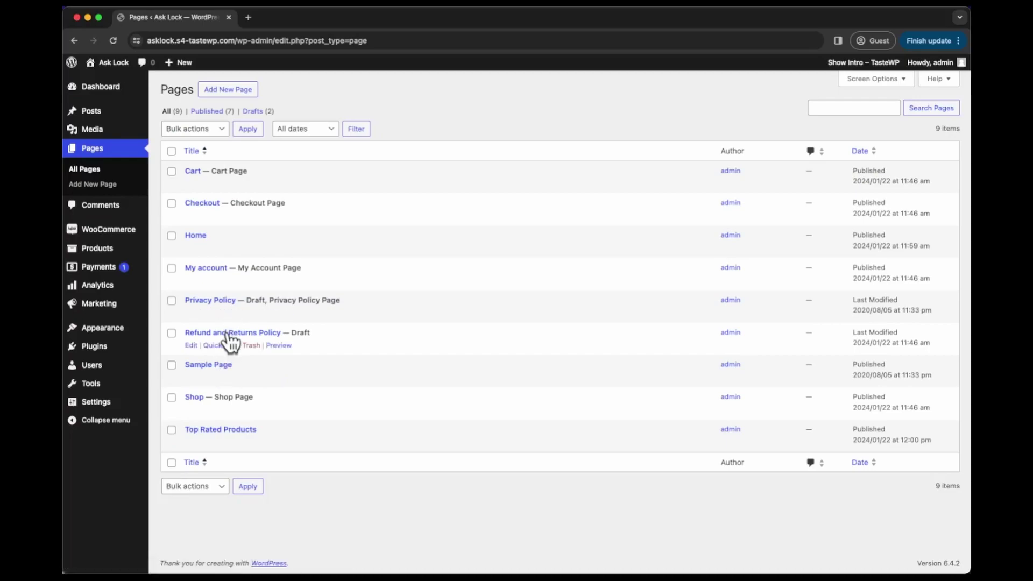
click(228, 432)
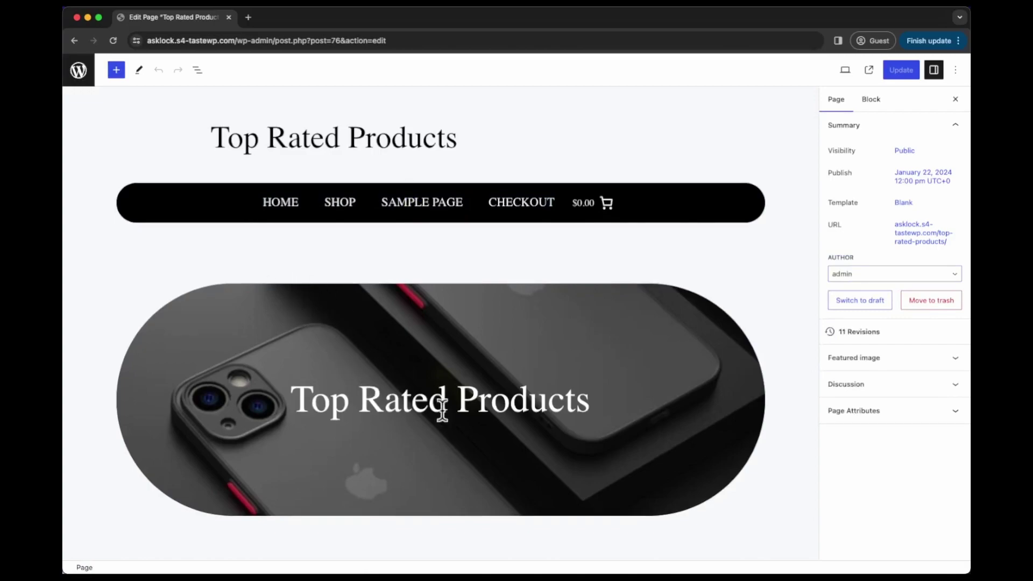
Search the quick block inserter below the page's banner for "top".
scroll(428, 409, down, 5)
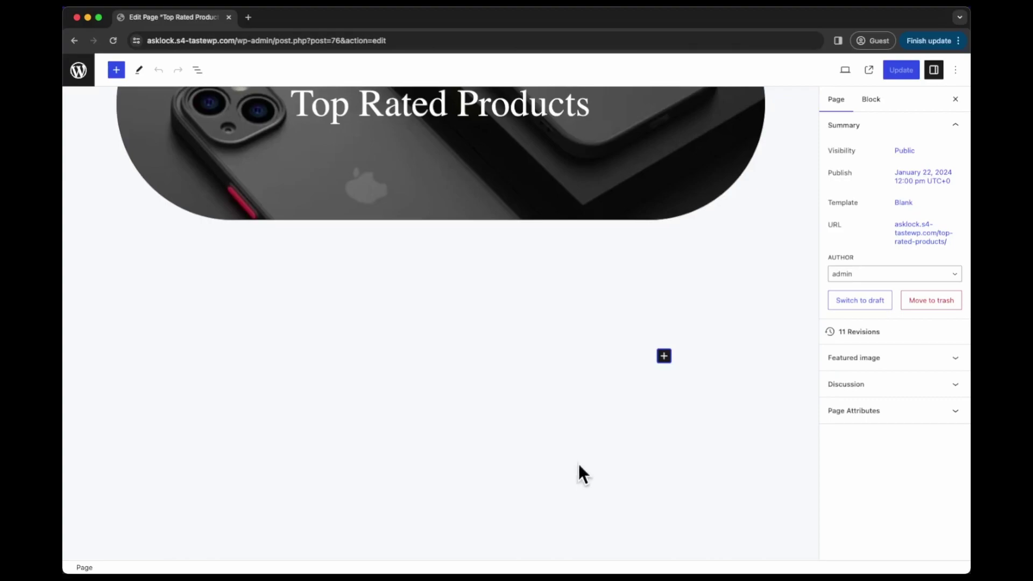
click(665, 357)
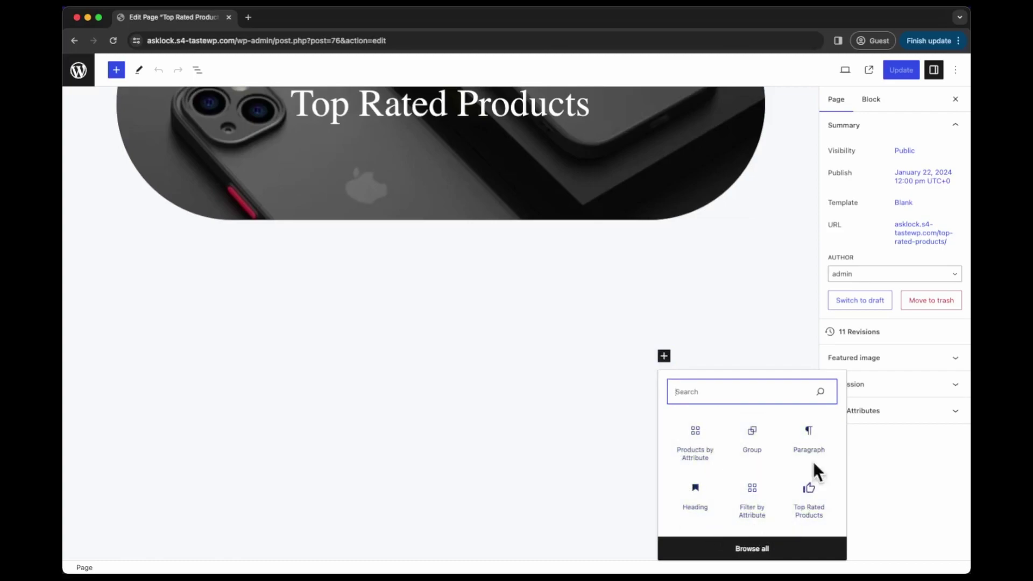
text(t)
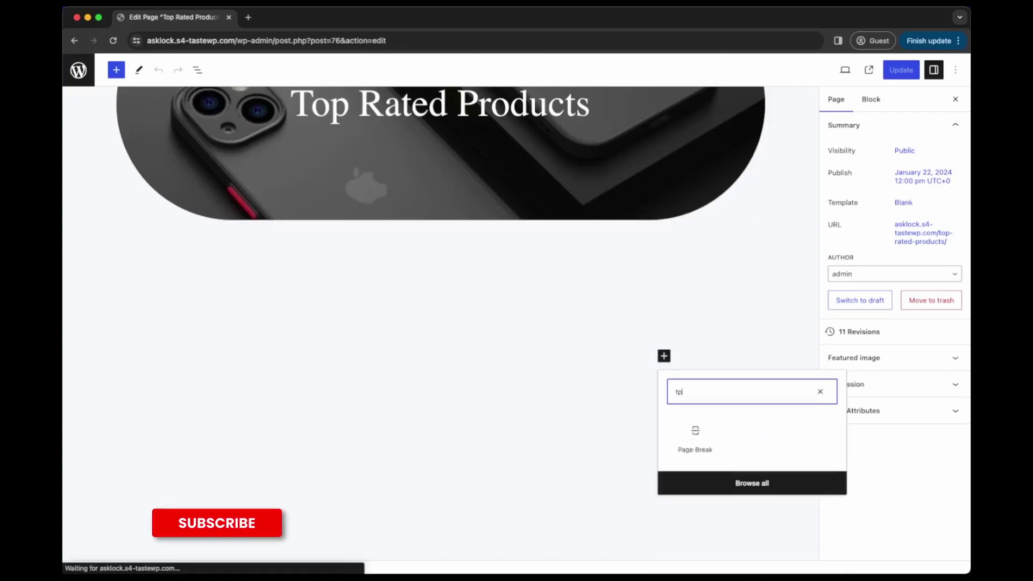
text(op)
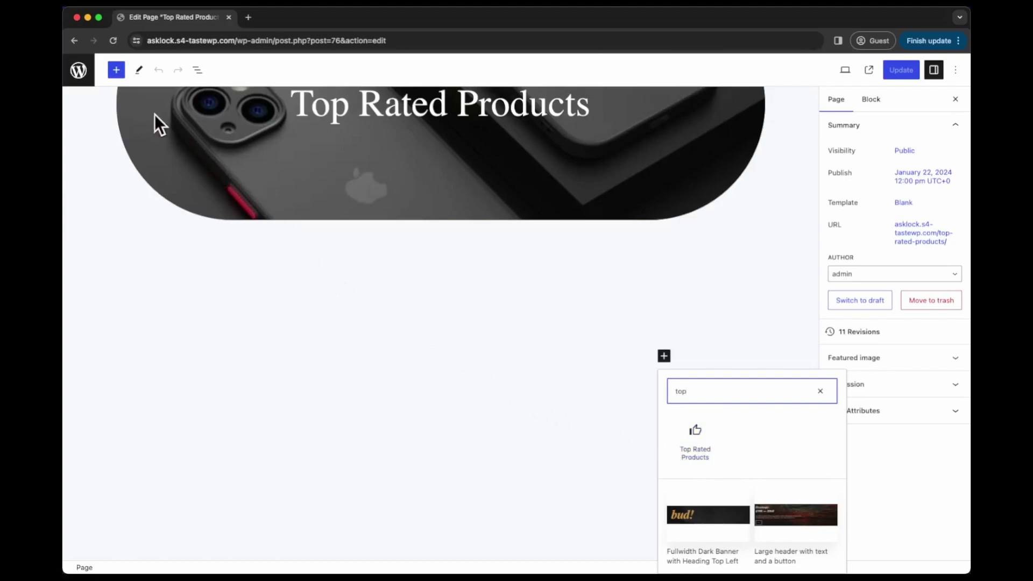
Insert the WooCommerce Top Rated Products block below the banner from the full block library and close the library.
click(116, 76)
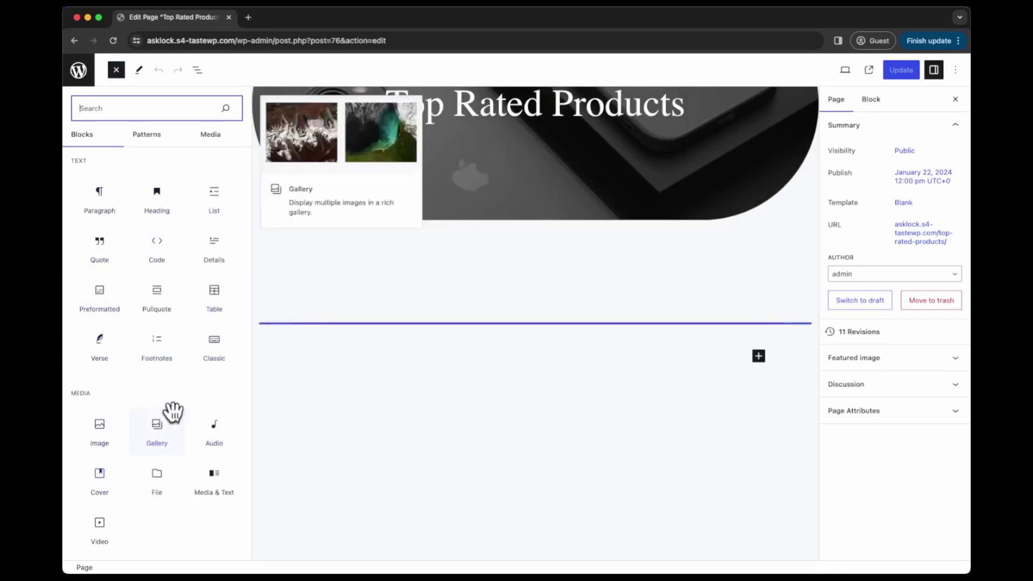
scroll(127, 454, down, 5)
scroll(127, 454, down, 20)
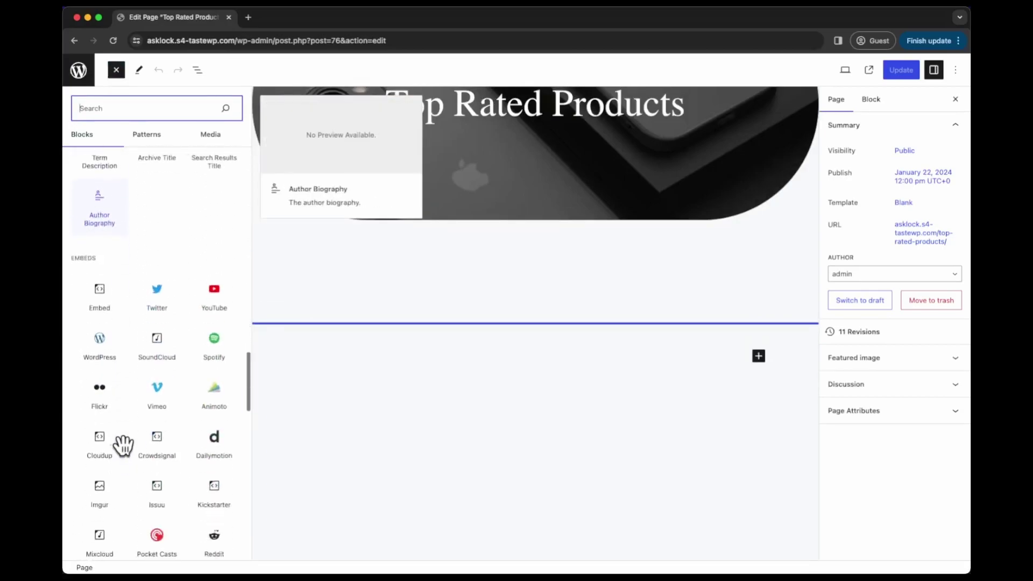
scroll(124, 444, down, 7)
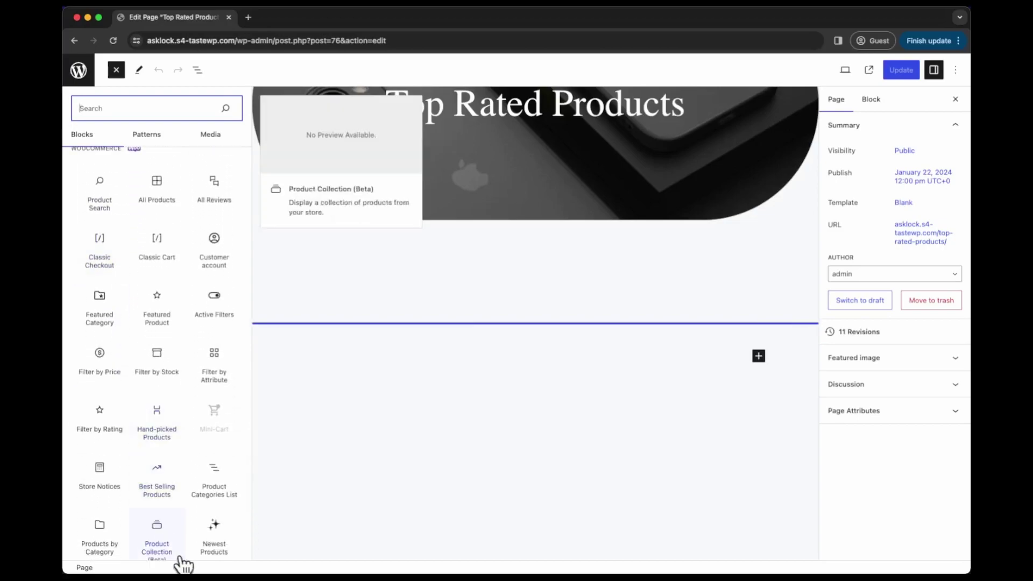
scroll(160, 460, down, 2)
scroll(159, 458, down, 3)
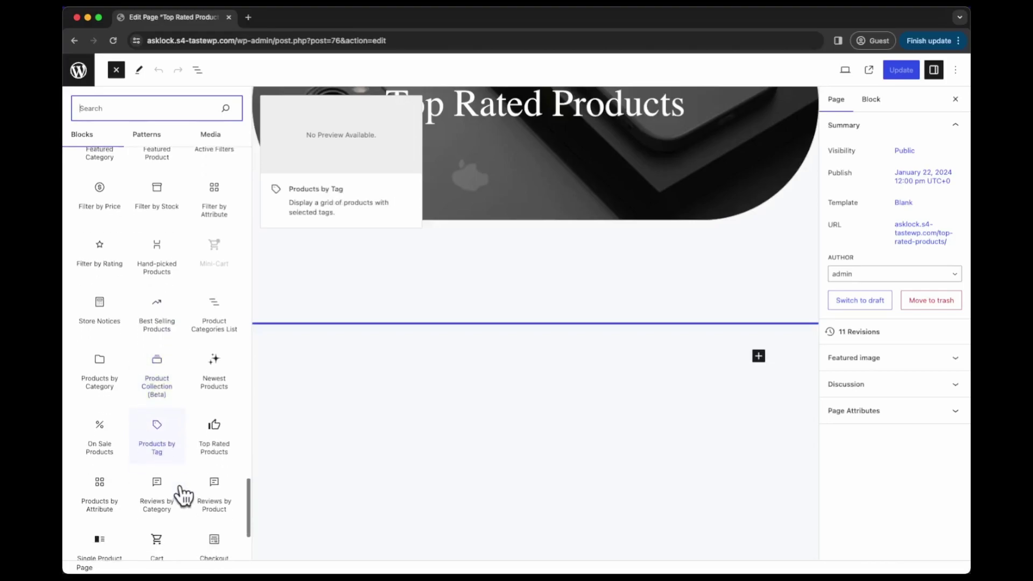
click(218, 425)
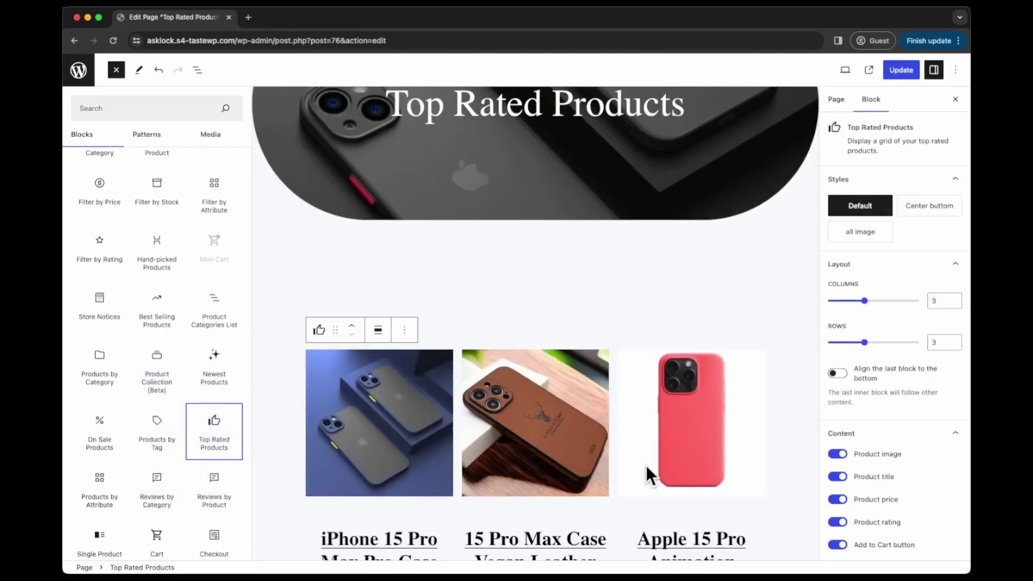
scroll(645, 465, down, 1)
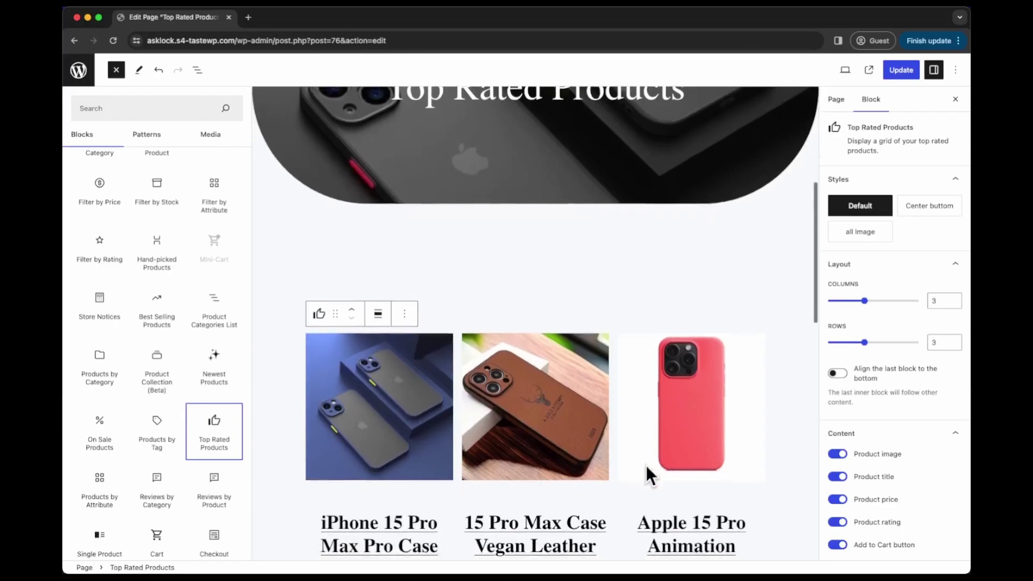
click(116, 71)
scroll(493, 396, down, 3)
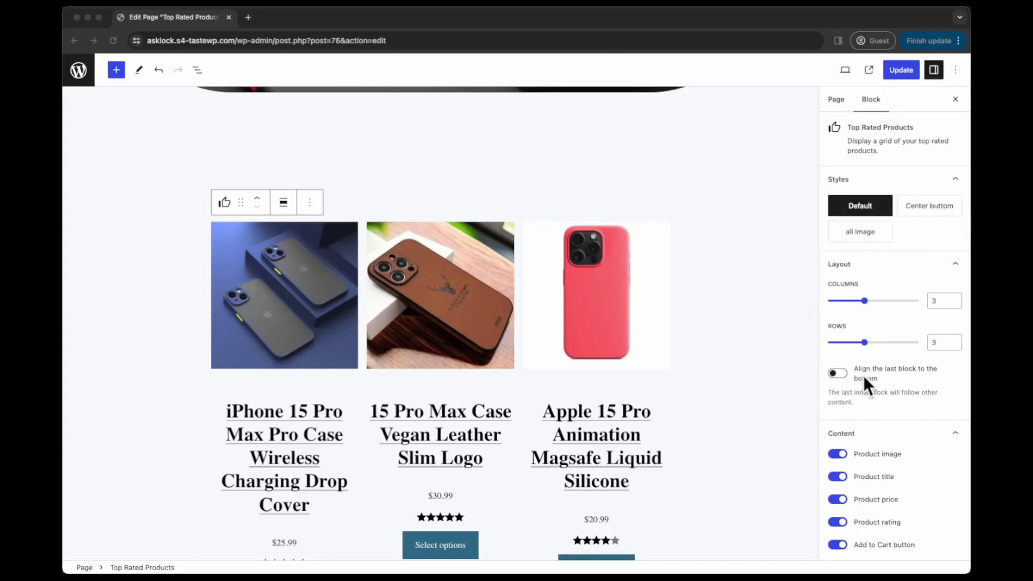
Set the Top Rated Products block's layout to 6 columns and 6 rows and check the resulting grid.
scroll(880, 433, down, 3)
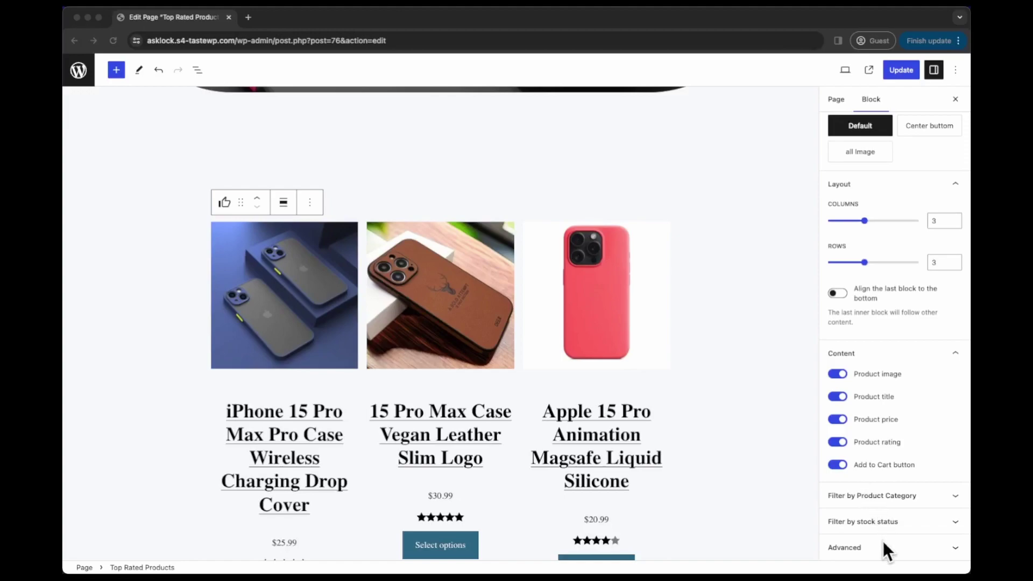
scroll(874, 433, up, 3)
click(883, 428)
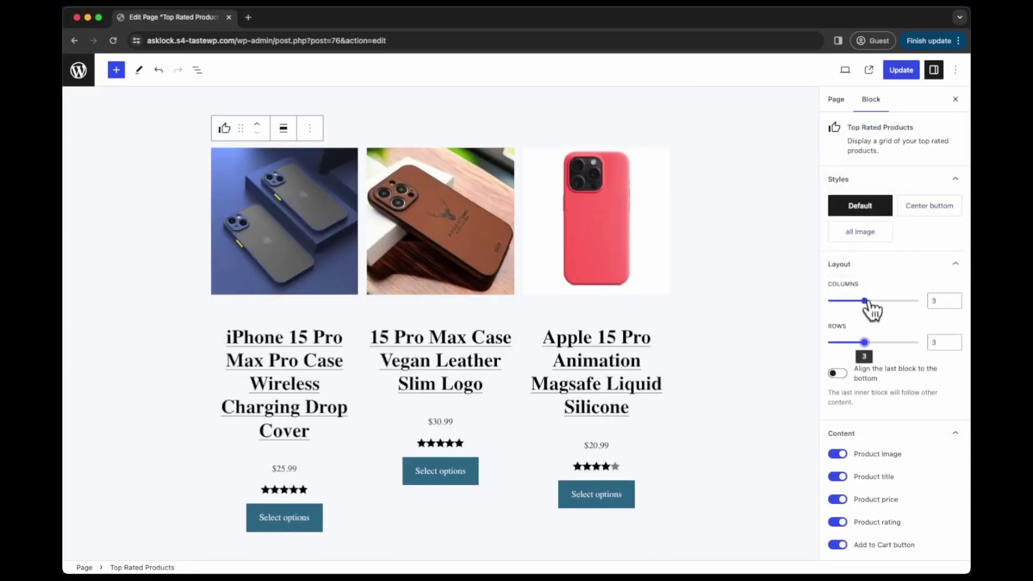
drag(865, 302, 898, 302)
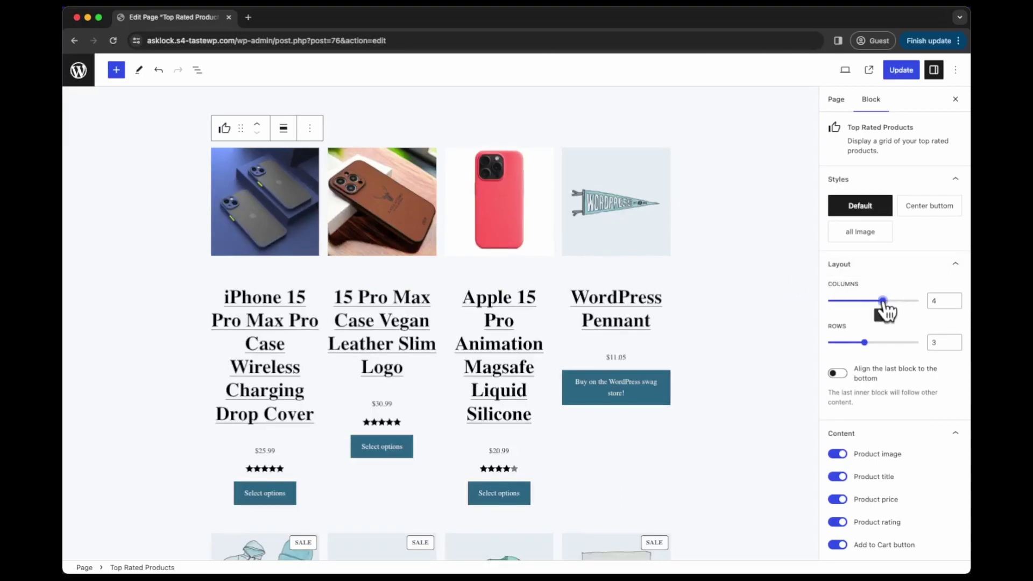
drag(901, 301, 918, 301)
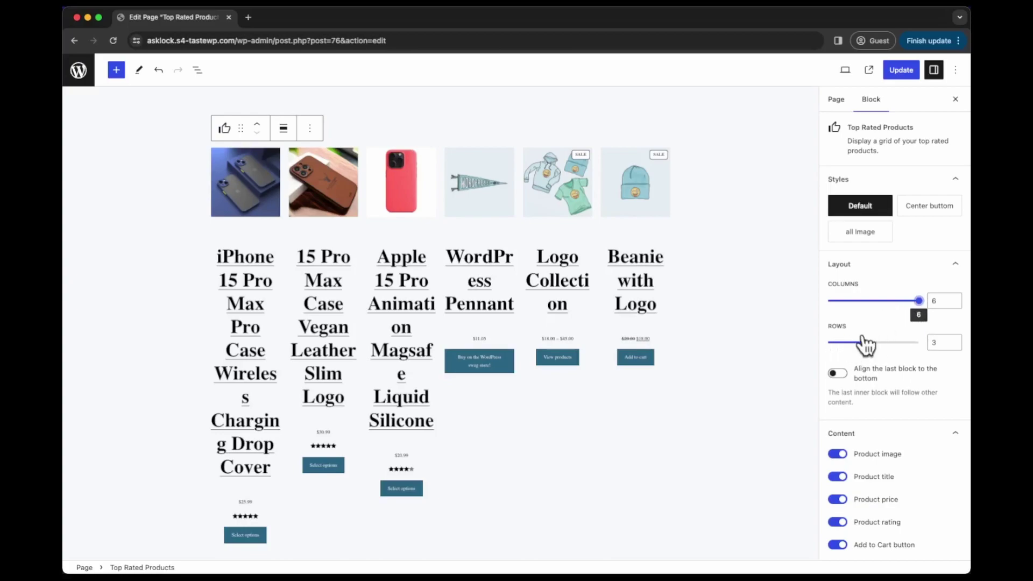
scroll(692, 383, down, 6)
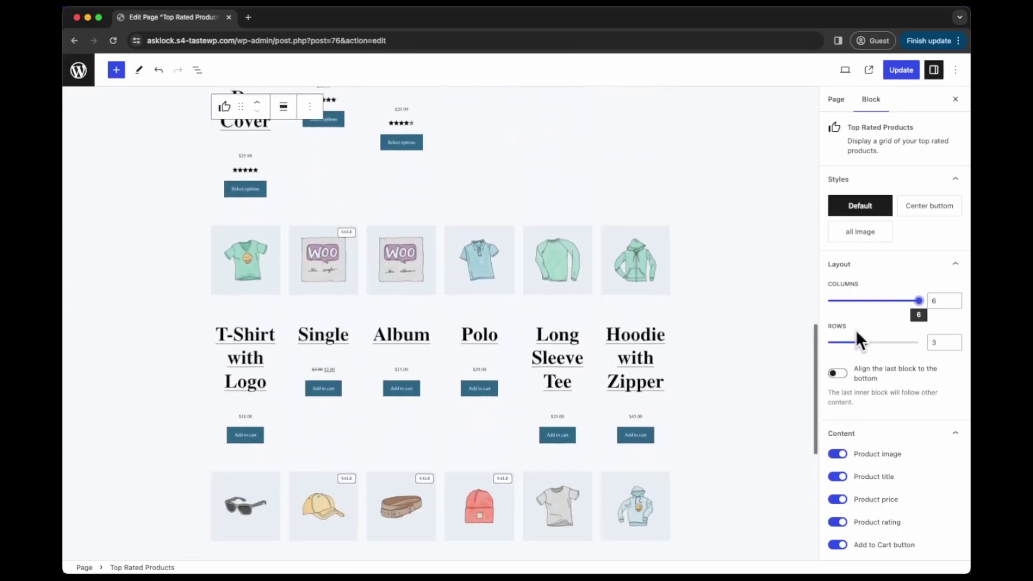
drag(861, 342, 918, 343)
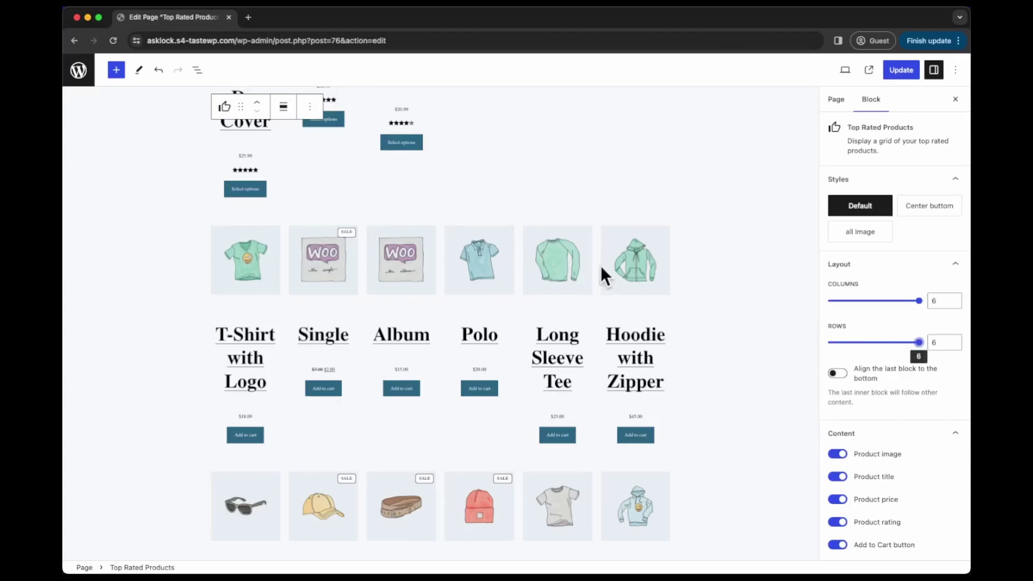
scroll(600, 266, down, 10)
scroll(601, 266, up, 15)
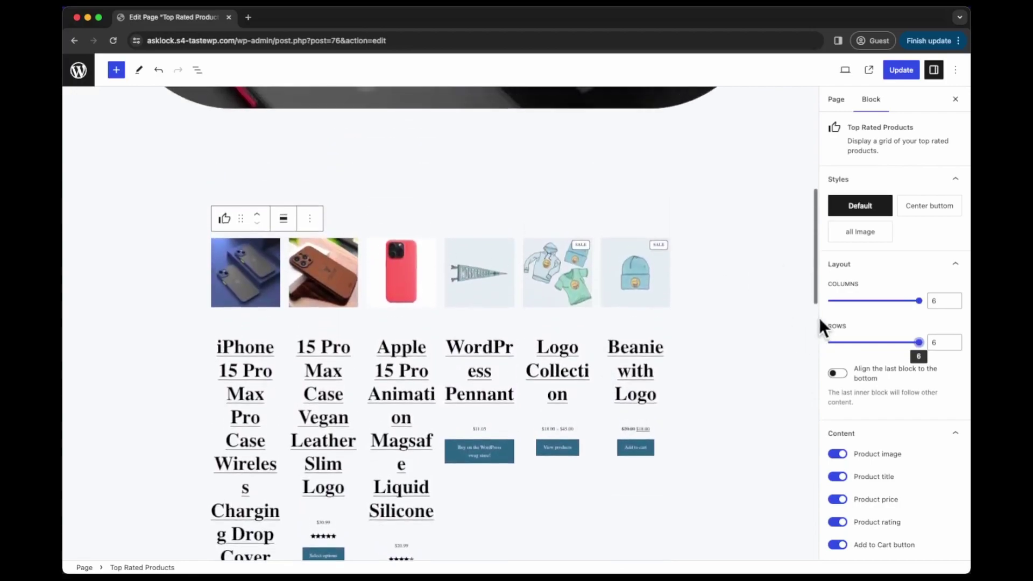
Set the Top Rated Products block's layout to 3 columns and 1 row, and update the page.
drag(919, 342, 846, 343)
drag(918, 301, 829, 344)
scroll(766, 345, down, 2)
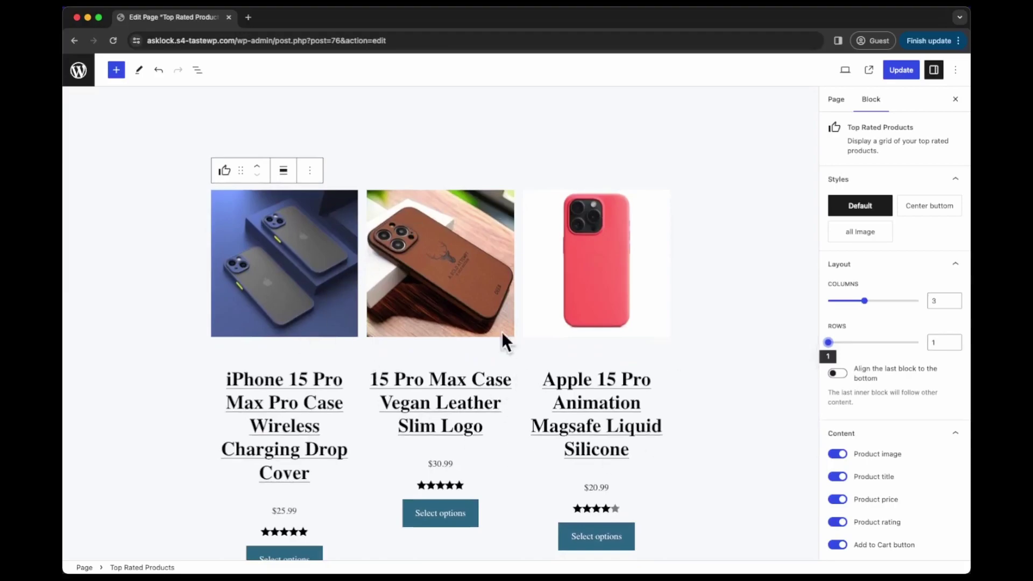
scroll(438, 377, down, 2)
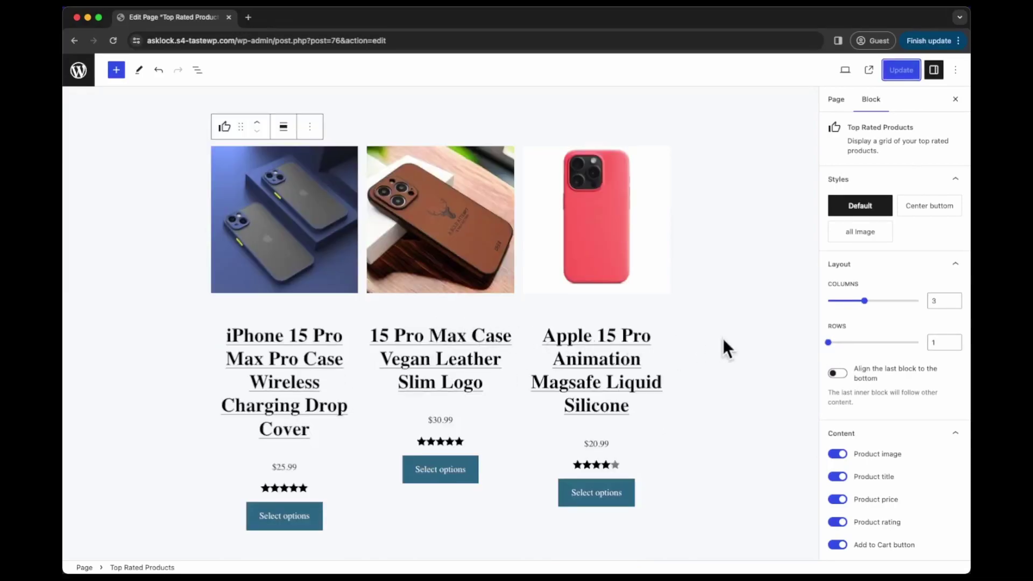
Try aligning the last block of each product to the bottom, and switch the alignment back off.
click(836, 373)
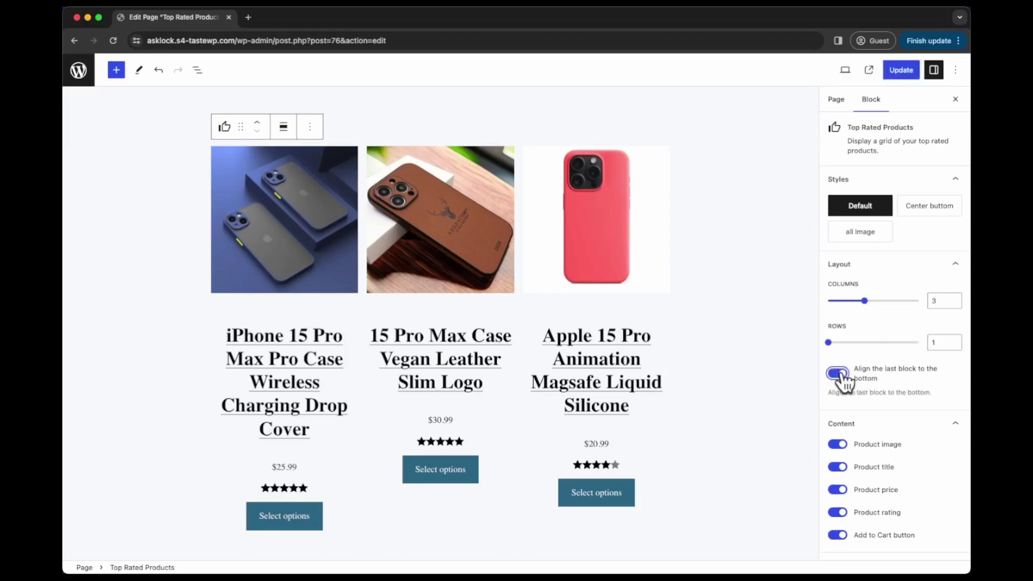
scroll(469, 473, down, 1)
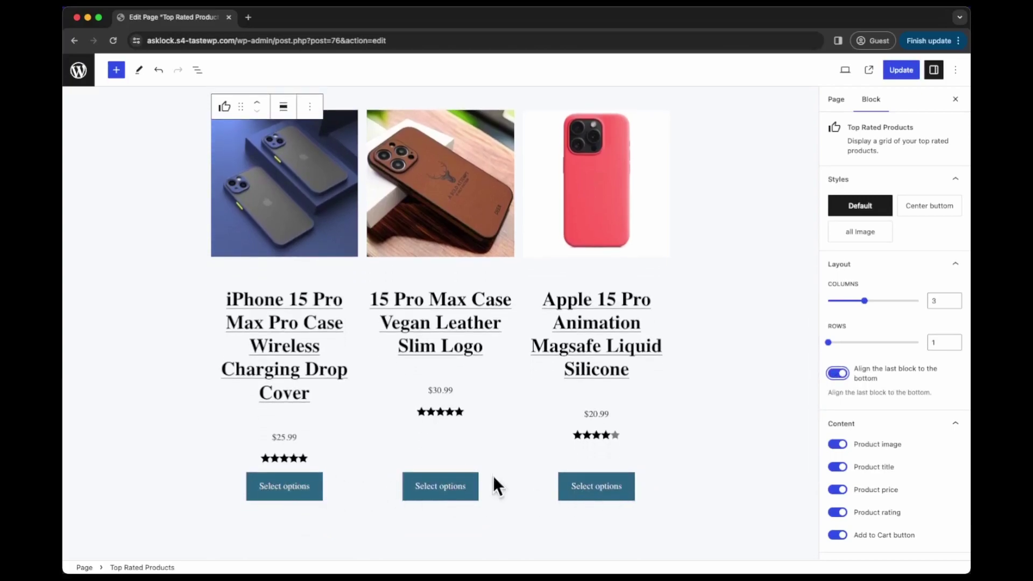
scroll(479, 325, up, 1)
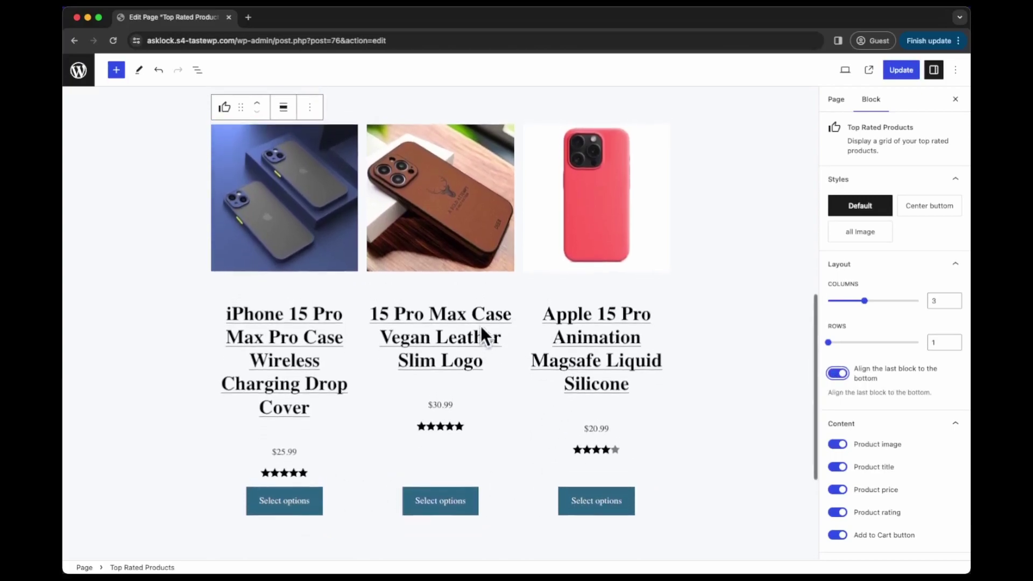
click(839, 374)
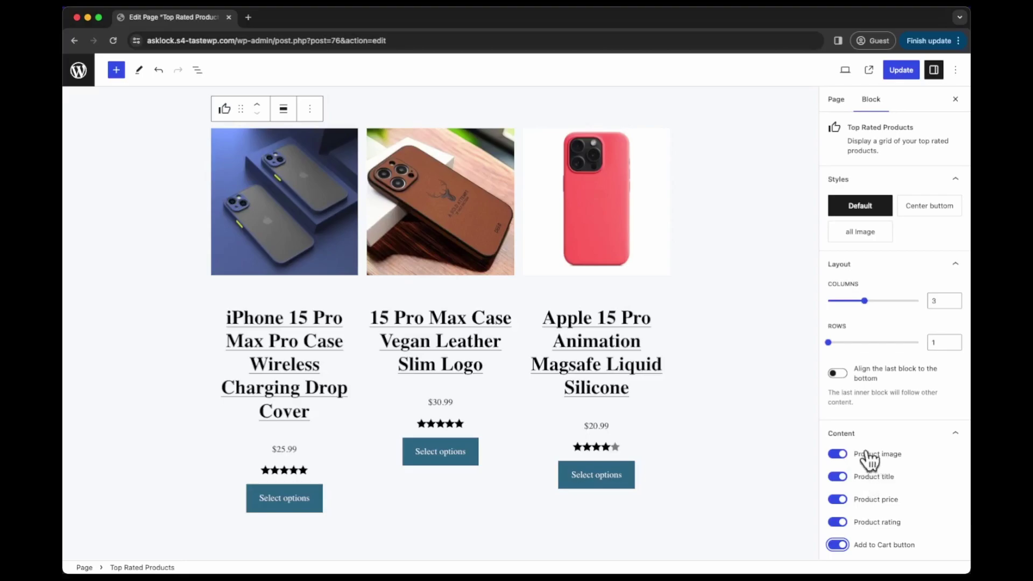
Try hiding content elements such as the product image, product title and Add to Cart button, restoring each one.
click(842, 456)
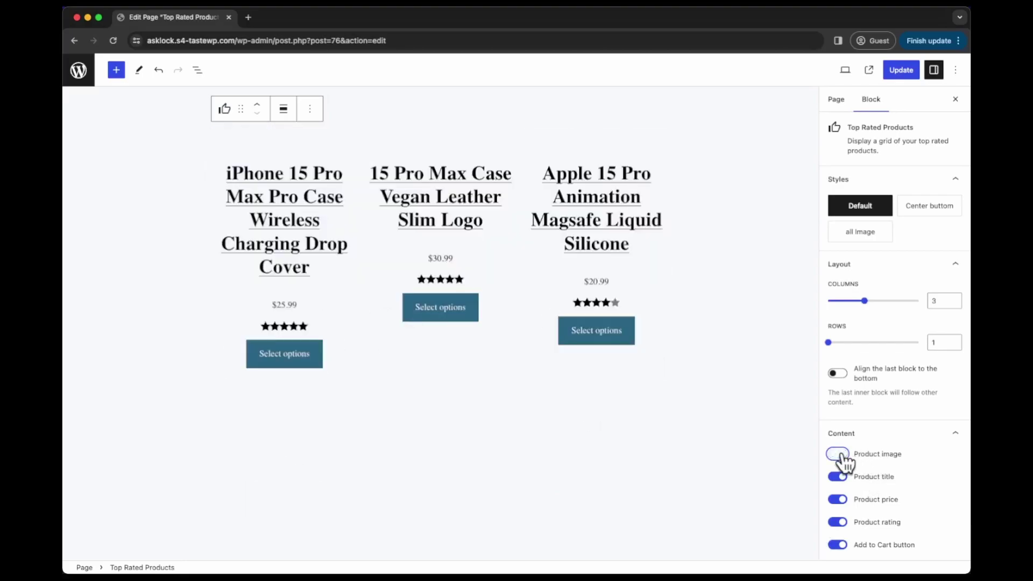
click(839, 454)
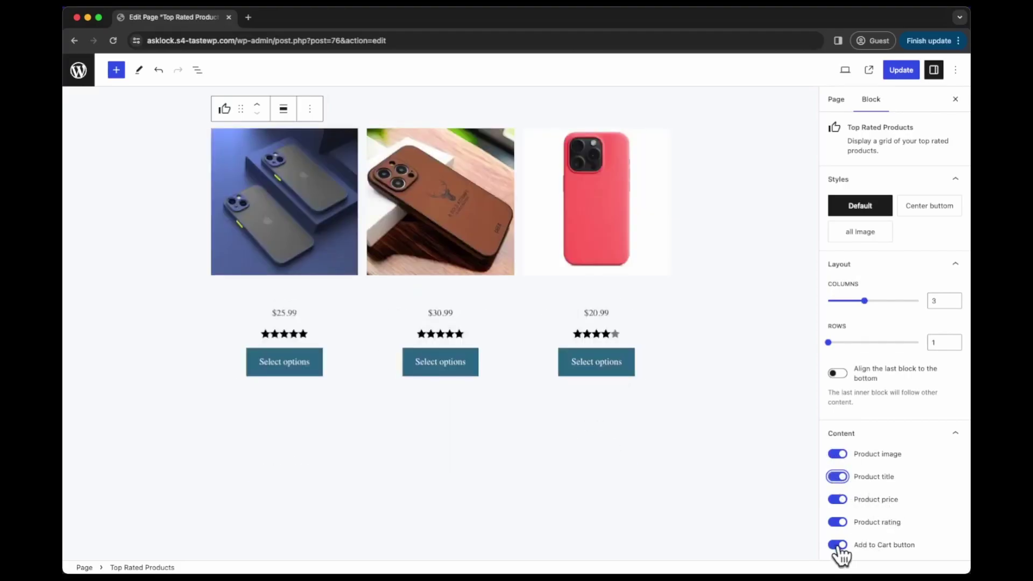
click(838, 545)
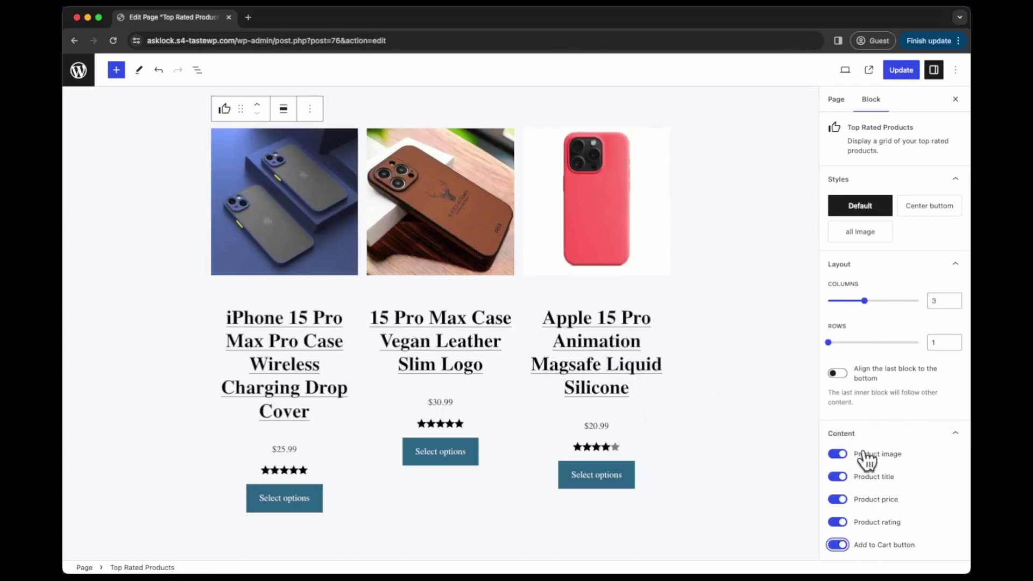
Filter the block by product category, selecting Phone Case and Clothing, and remove Phone Case from the selection.
scroll(870, 465, down, 3)
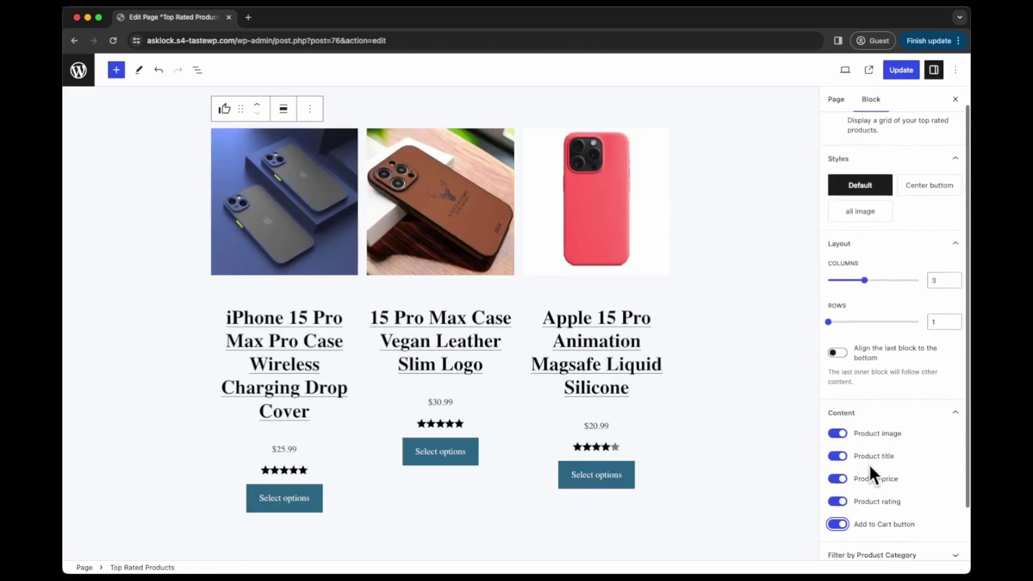
key(Tab)
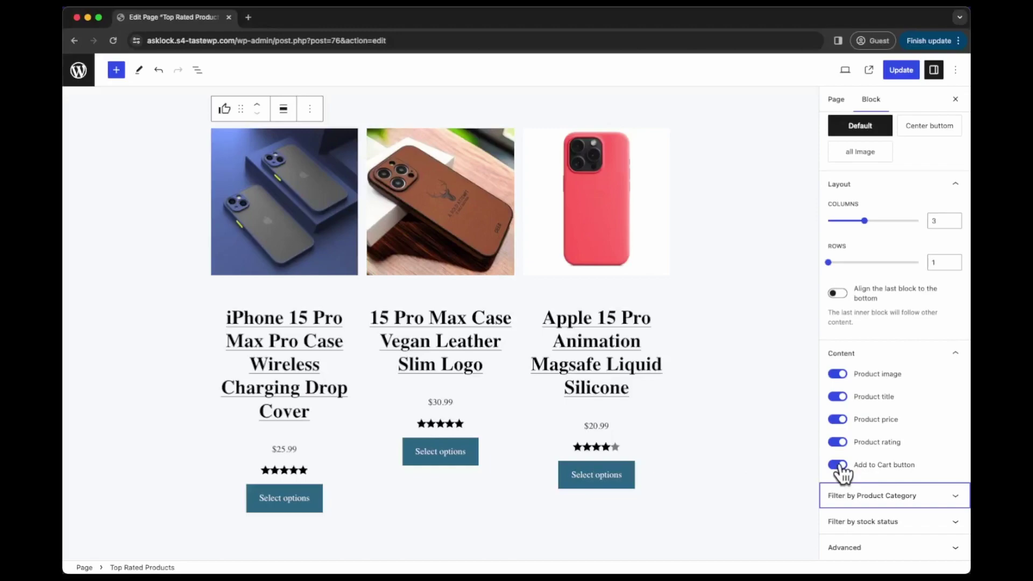
click(900, 506)
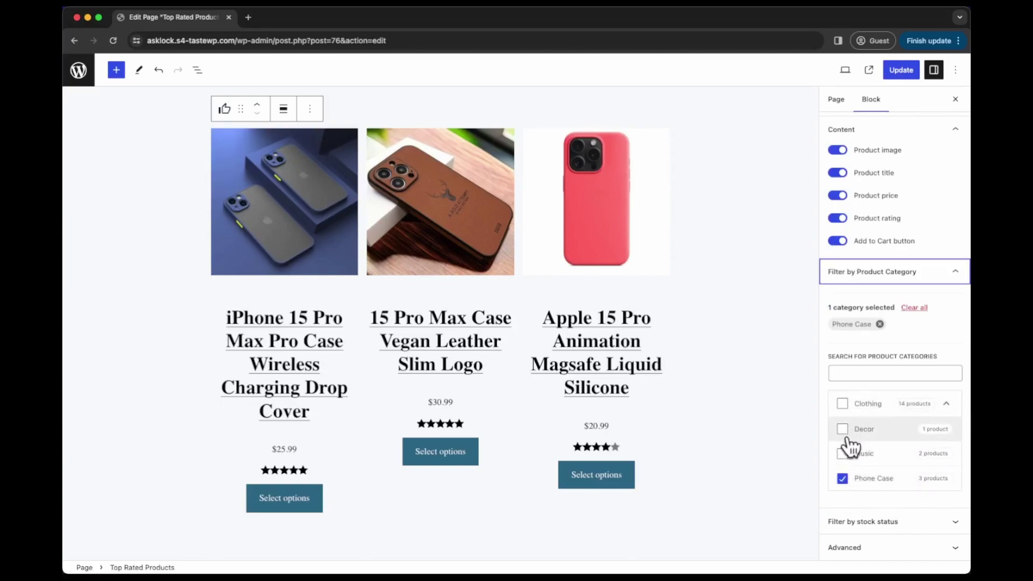
click(843, 404)
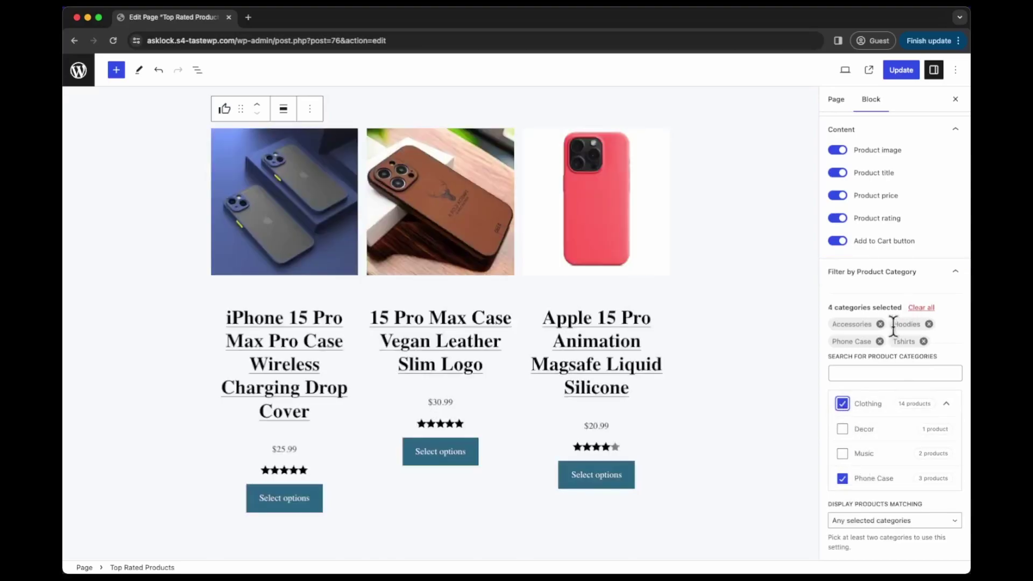
click(880, 342)
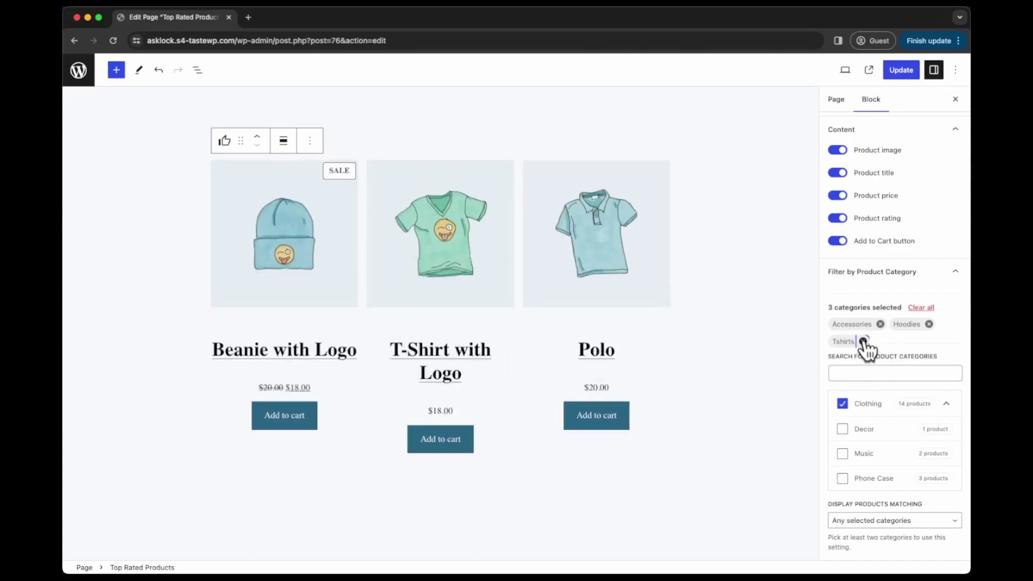
Limit the category filter to Phone Case by searching for "phone" and removing Accessories, Hoodies and Tshirts from the selection.
click(854, 372)
text(phone)
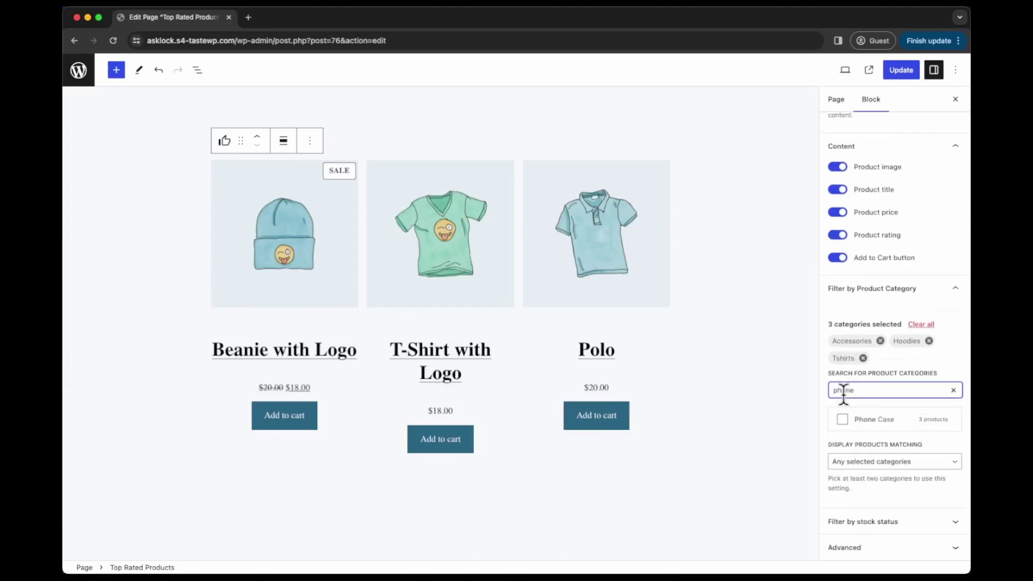
click(842, 420)
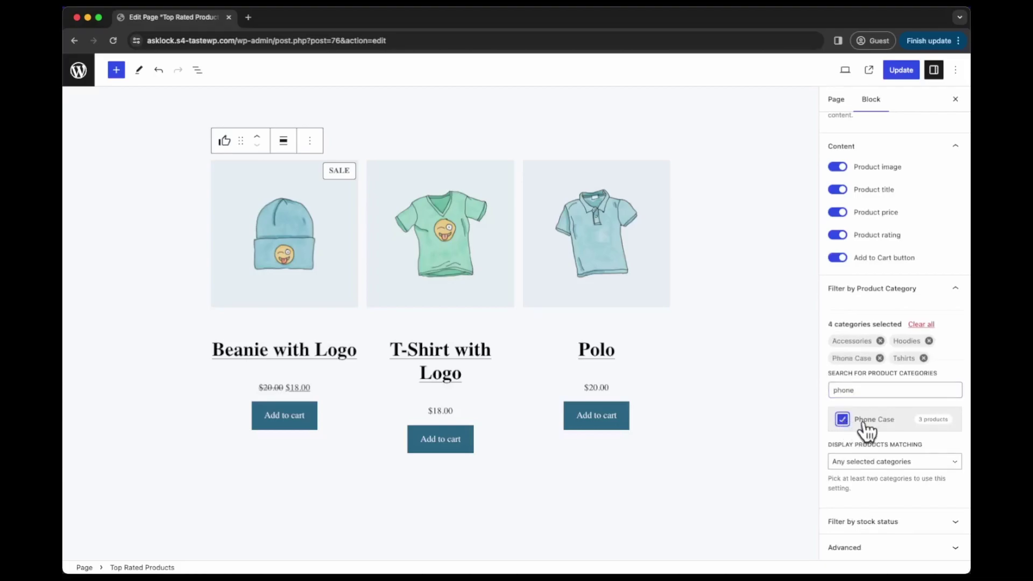
click(880, 340)
click(916, 340)
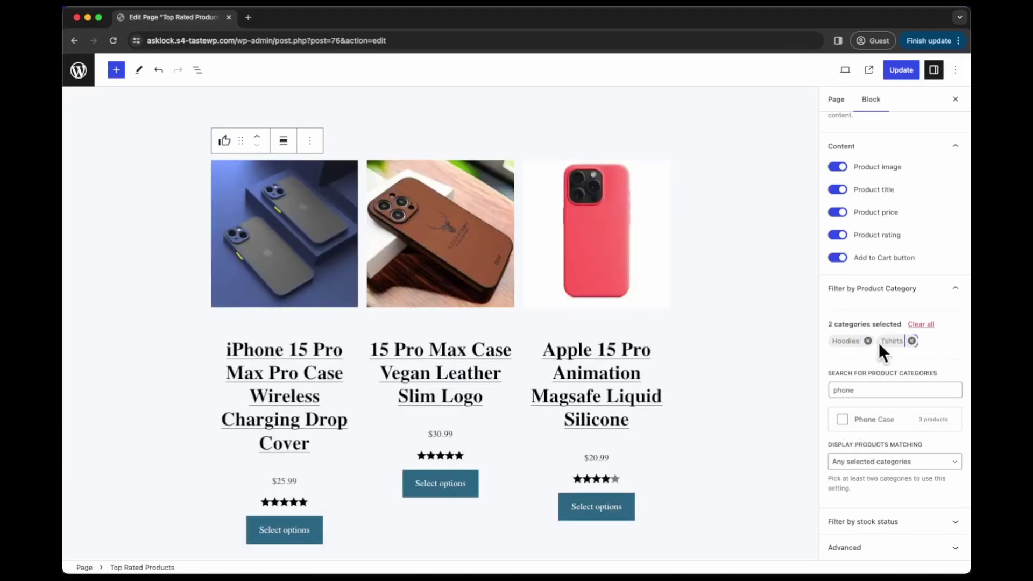
click(867, 341)
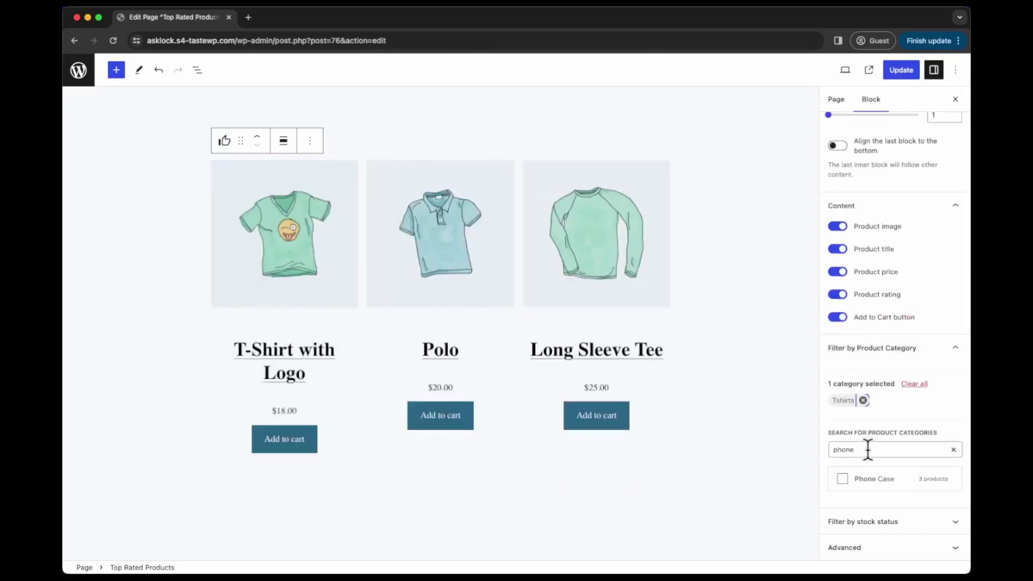
click(843, 478)
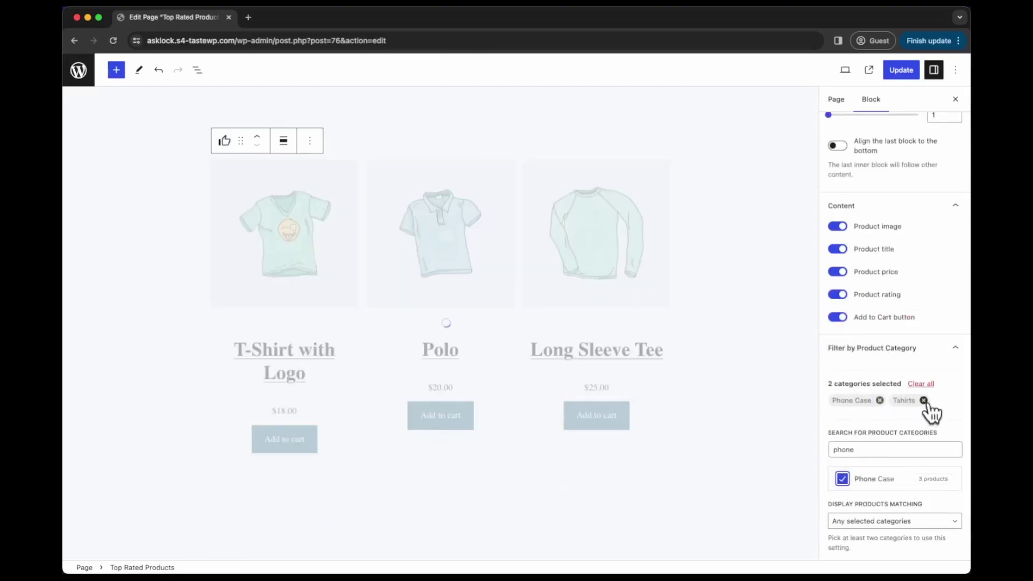
click(924, 401)
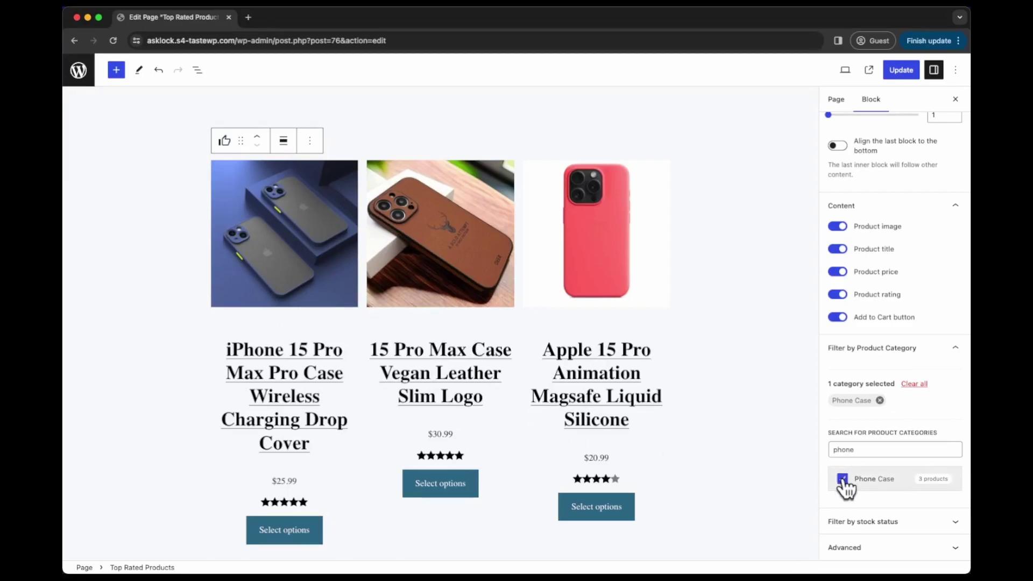
Filter the block by stock status, hiding On backorder and Out of stock products.
click(866, 522)
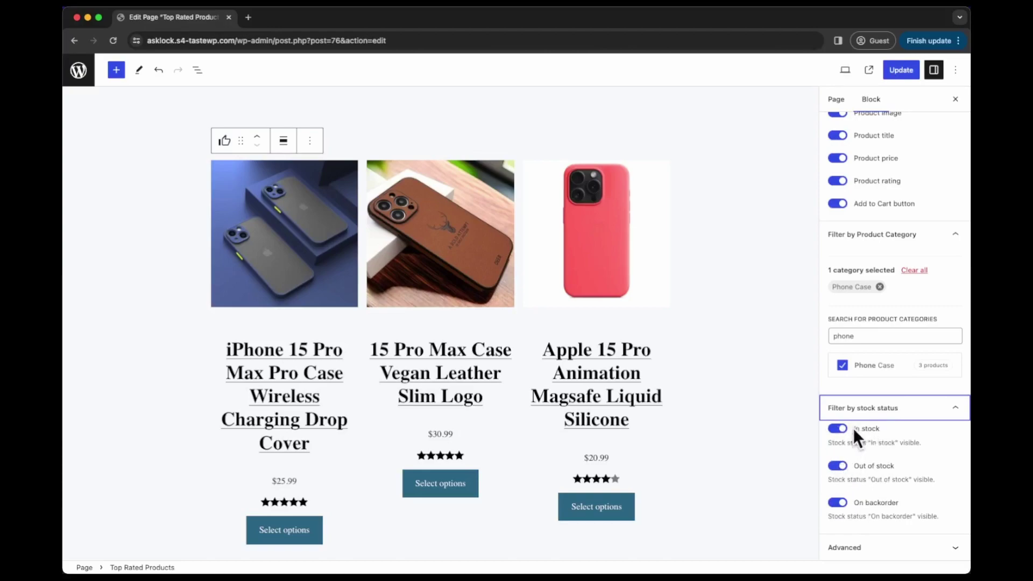
click(837, 503)
click(840, 466)
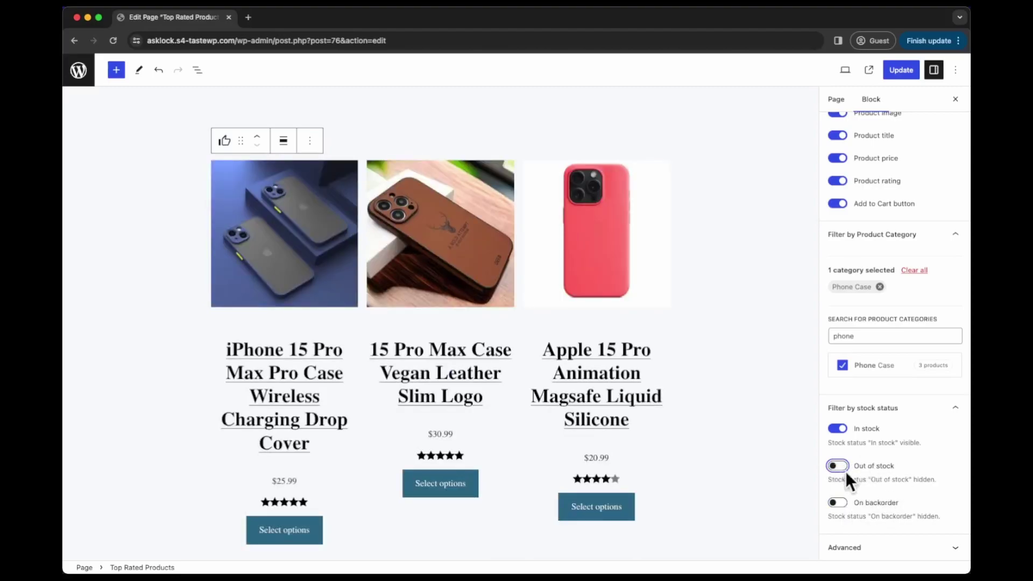
Try the all image style on the Top Rated Products block, settle on the Center buttom style, and update the page.
scroll(875, 478, up, 1)
scroll(876, 478, up, 10)
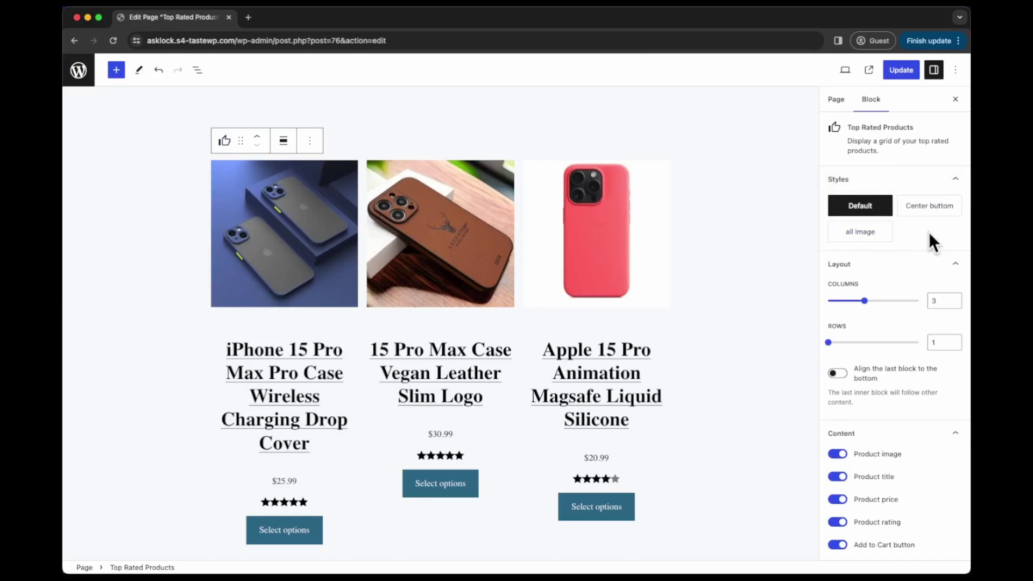
click(918, 212)
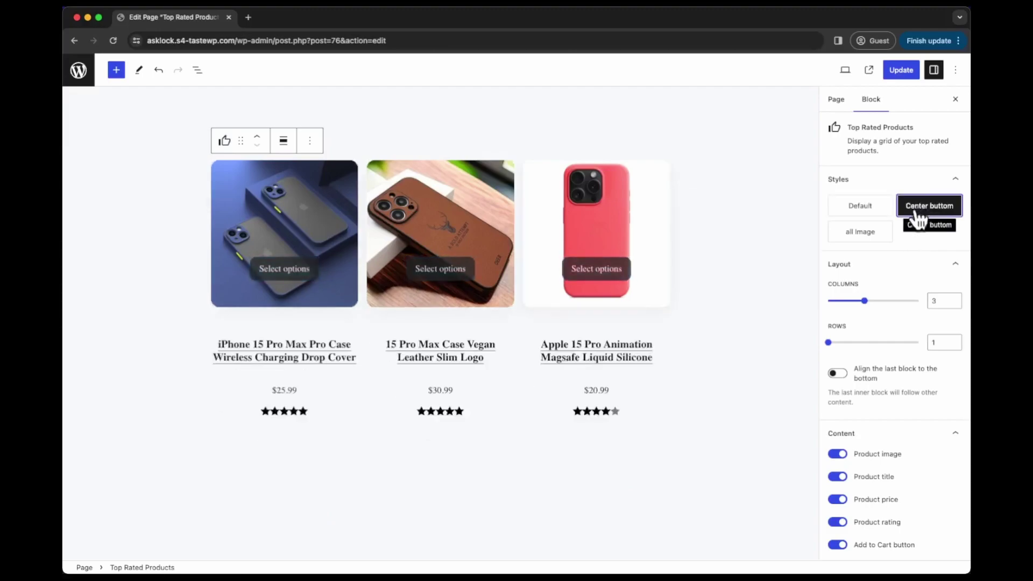
click(869, 234)
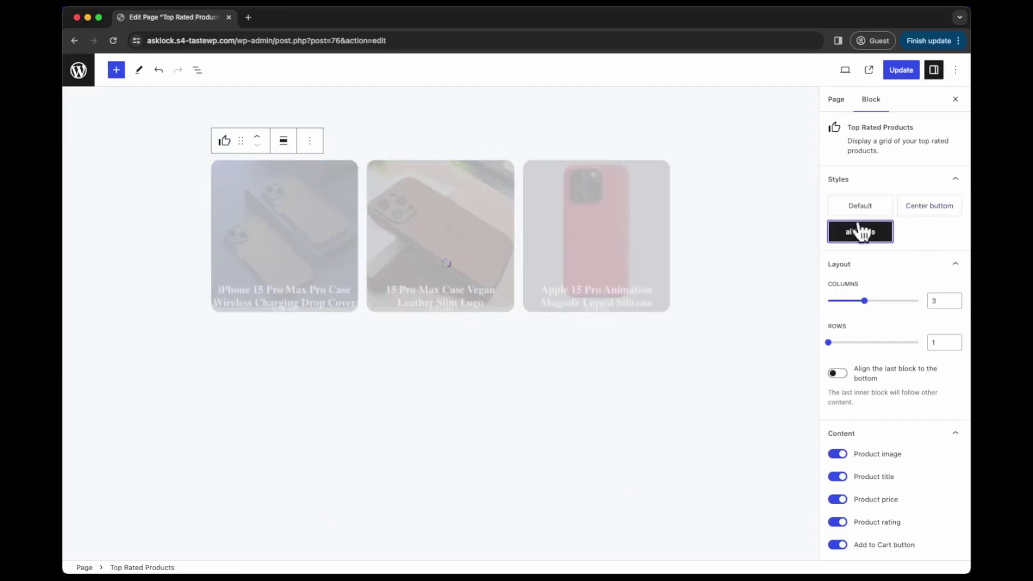
click(937, 215)
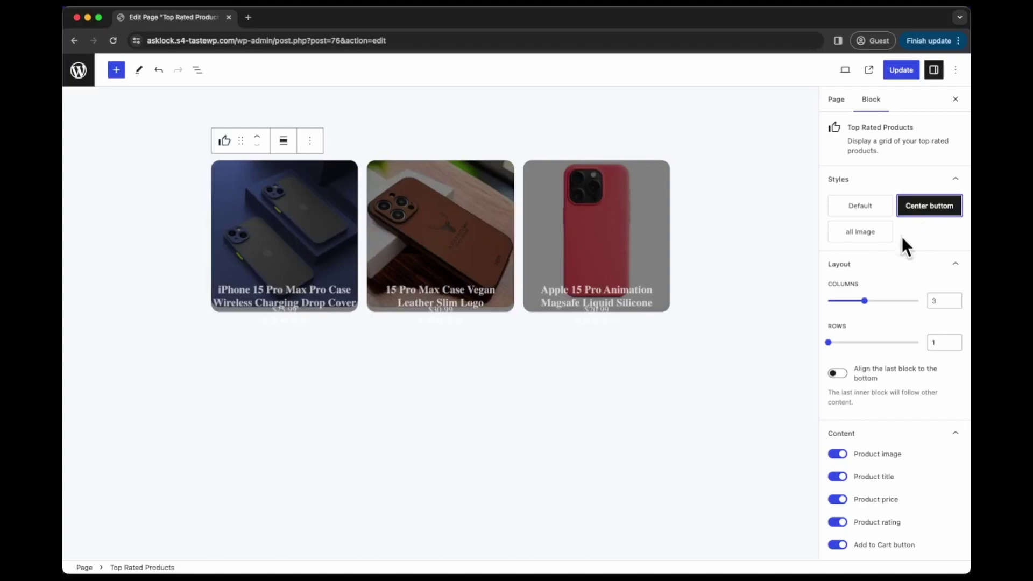
click(901, 73)
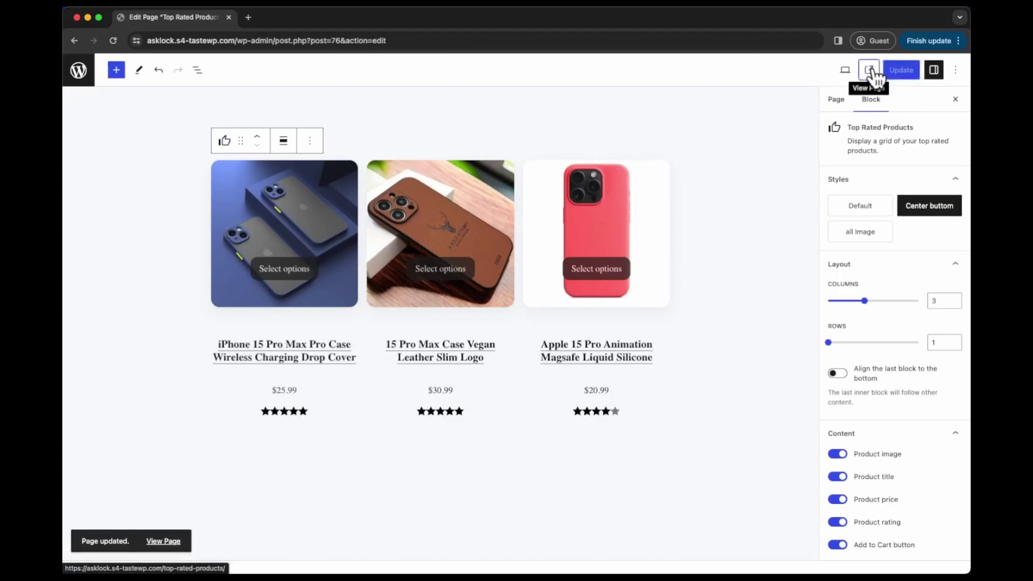
View the published page and preview the Apple 15 Pro Animation Magsafe Liquid Silicone product in compare mode.
click(870, 70)
scroll(702, 257, down, 5)
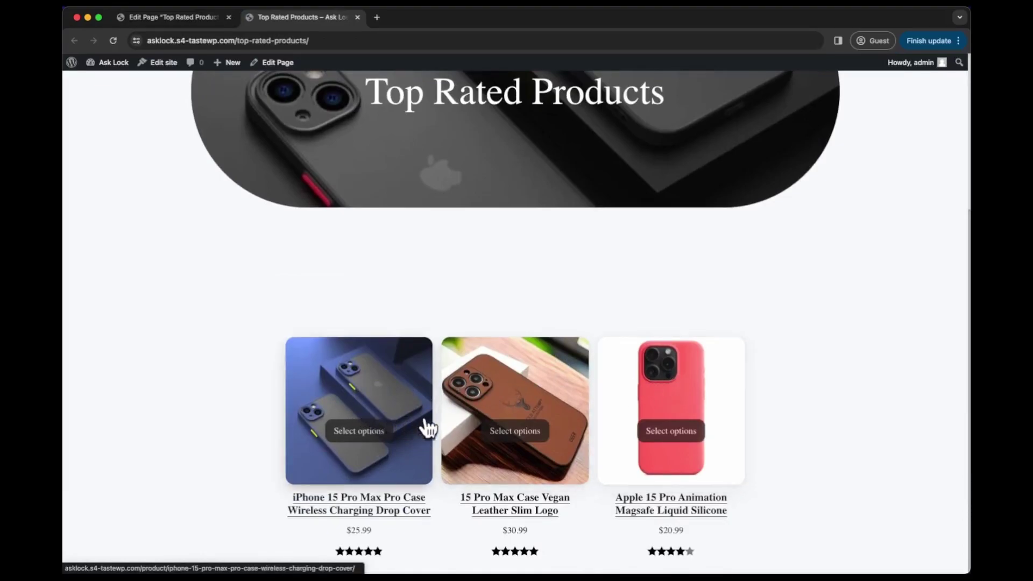
click(701, 380)
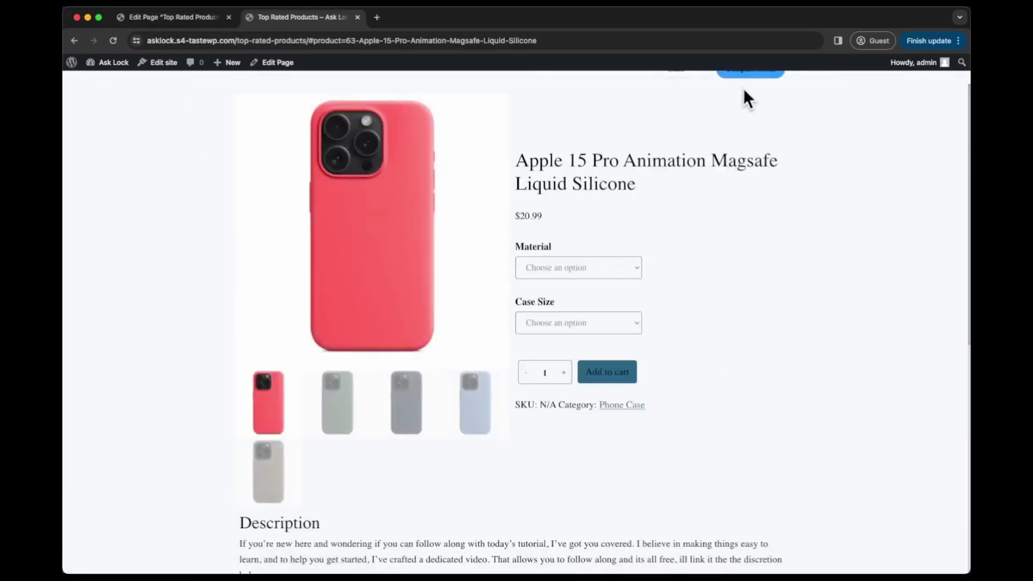
click(745, 78)
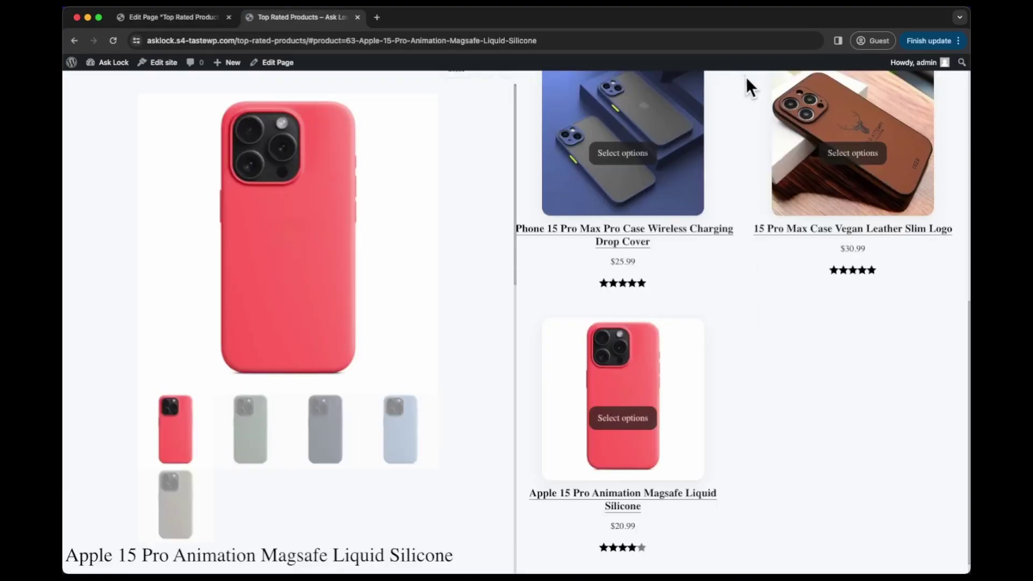
Preview the iPhone 15 Pro Max Pro Case beside the product grid, and minimise the preview to return to the full page.
click(682, 205)
click(551, 86)
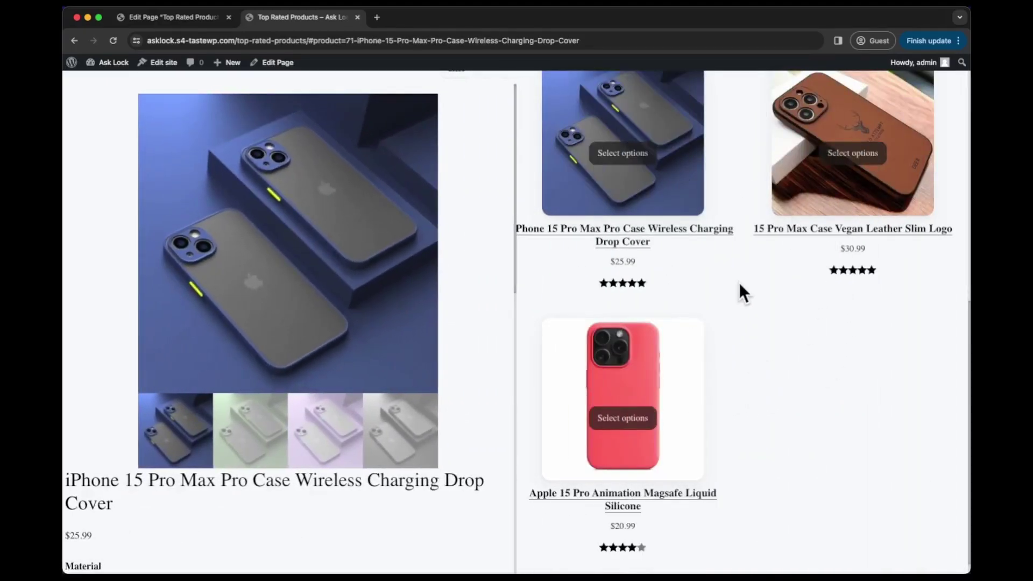
click(487, 80)
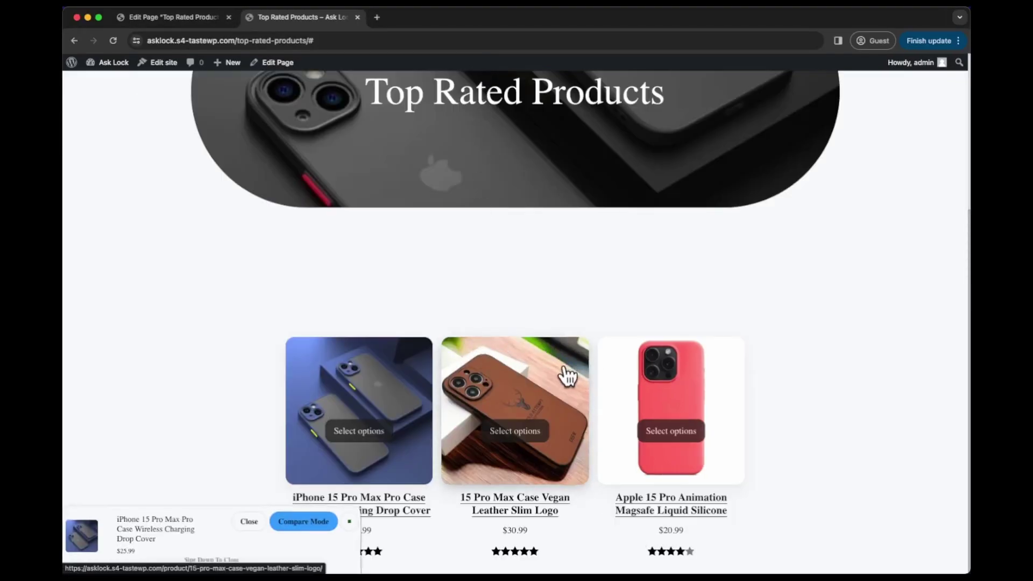